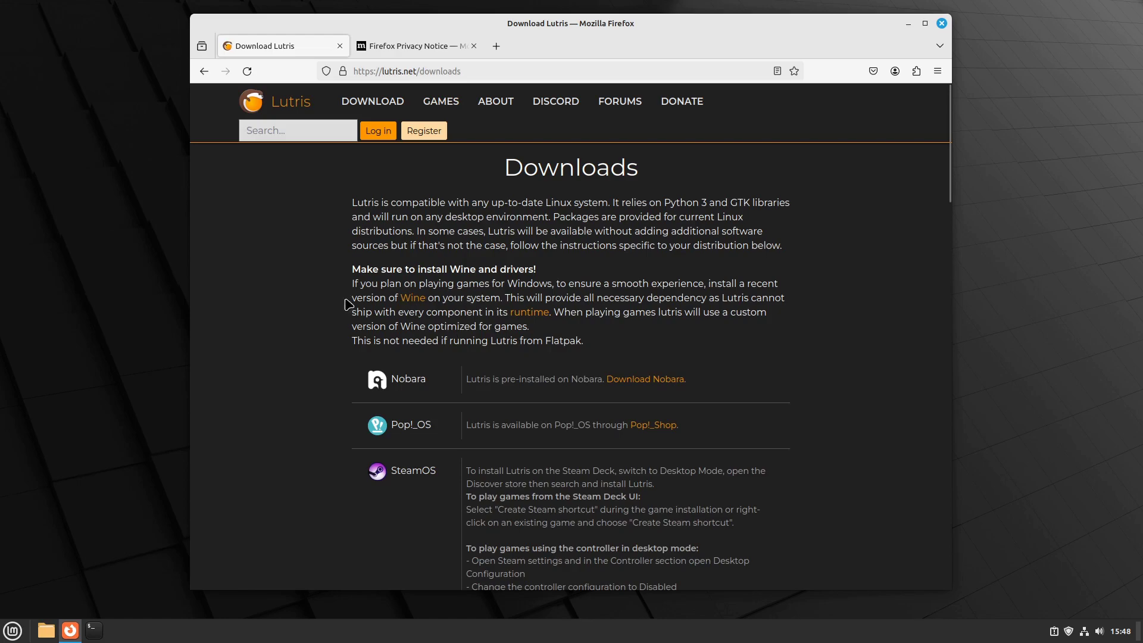
# Step: Download lutris_0.5.16_all.deb from the GitHub releases page linked for Ubuntu on the Lutris downloads page and open the file
pyautogui.scroll(-10, 317, 298)
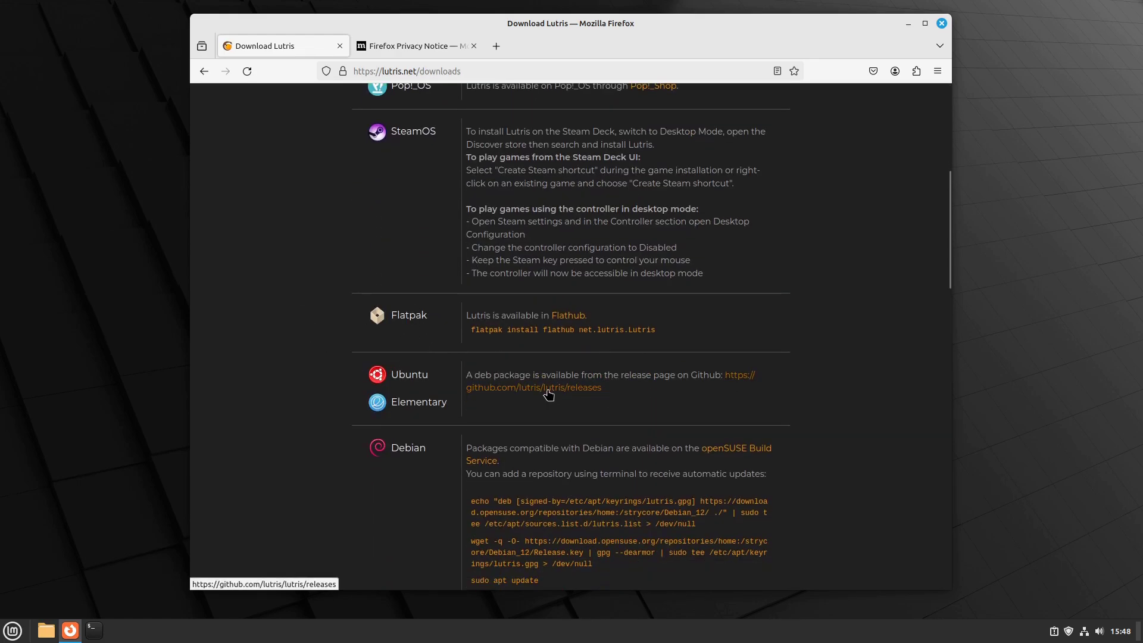
pyautogui.click(510, 393)
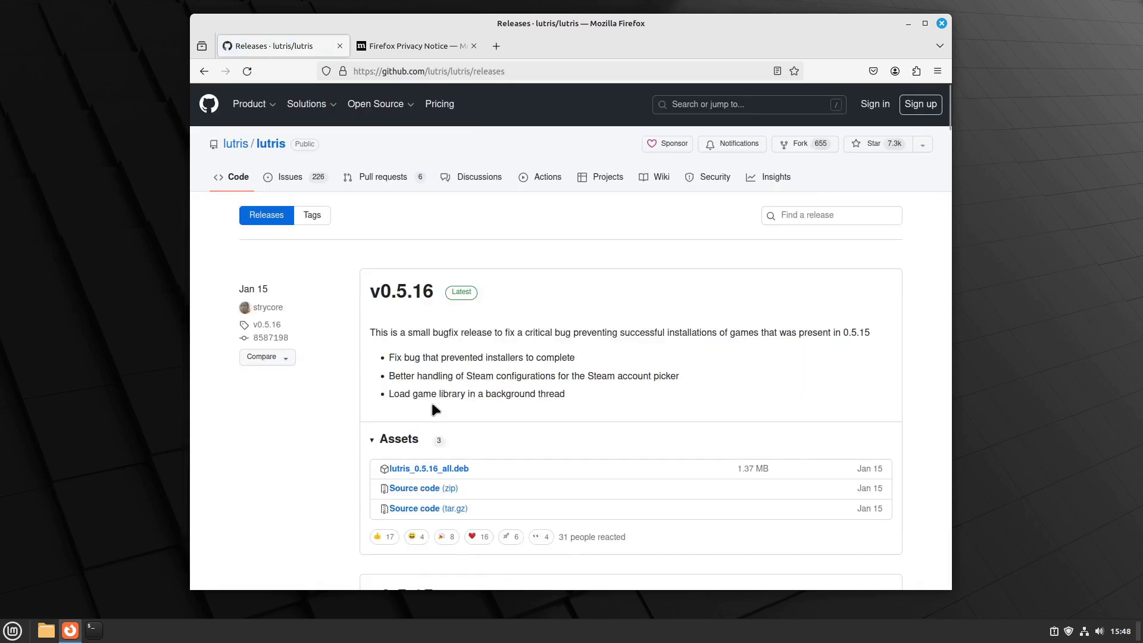
pyautogui.click(424, 472)
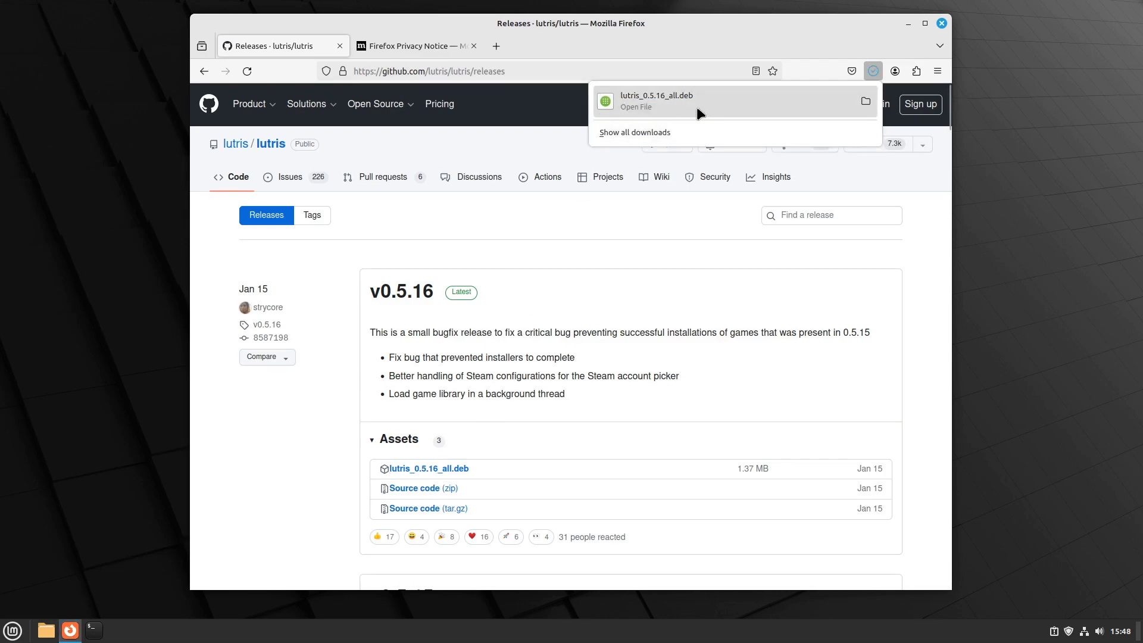
pyautogui.click(696, 106)
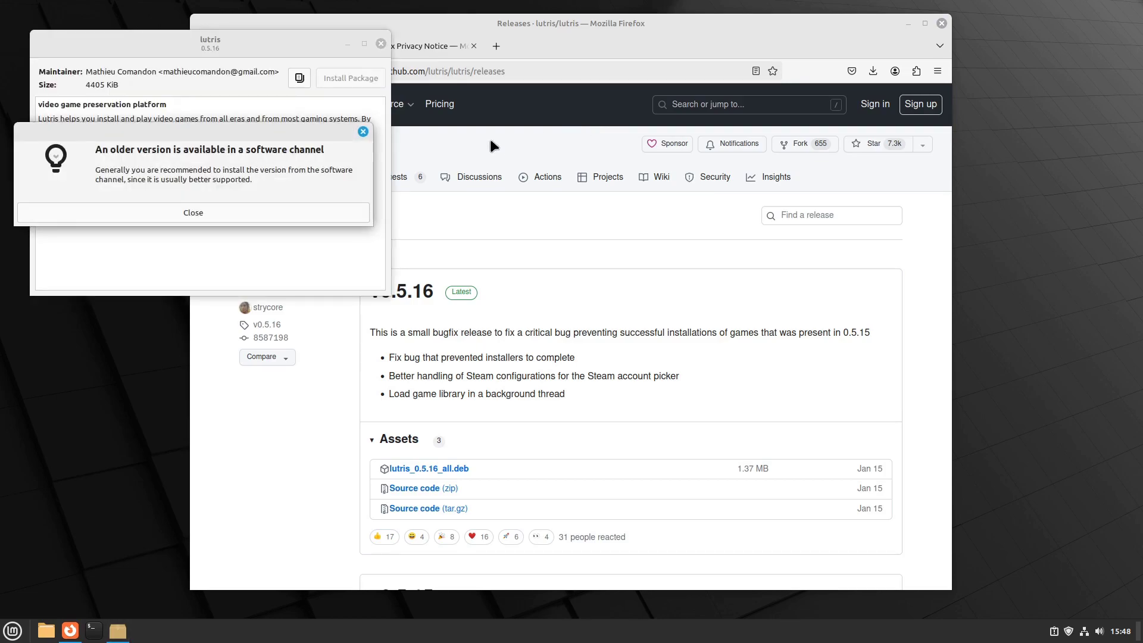
# Step: Dismiss the older-version notice and install the Lutris package with its additional software, entering the account password to authenticate
pyautogui.click(237, 212)
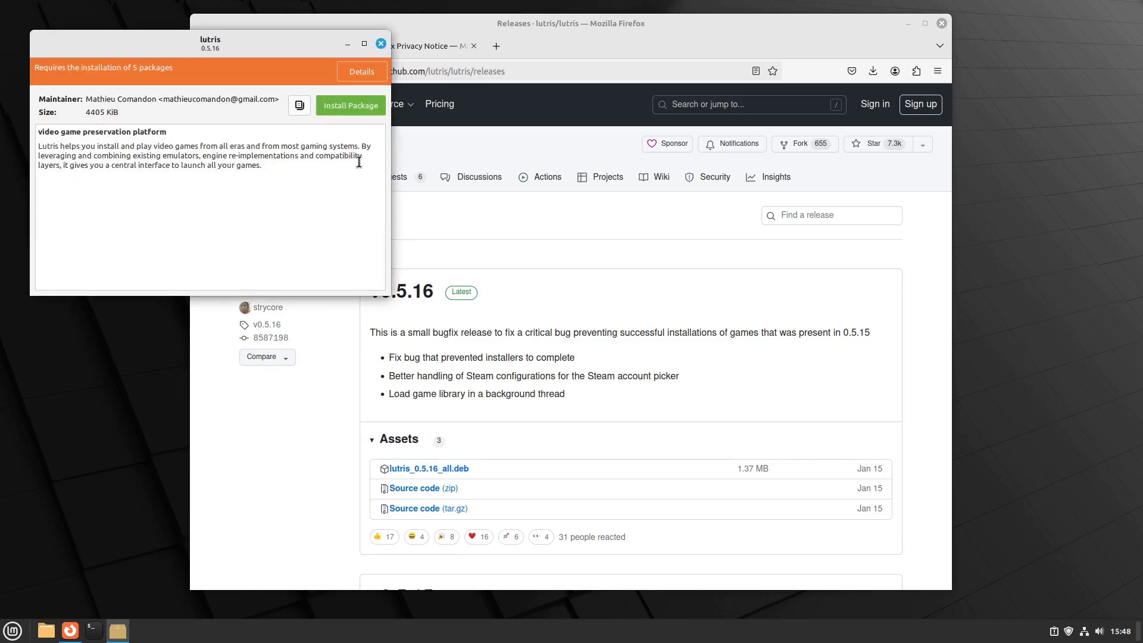
pyautogui.click(341, 108)
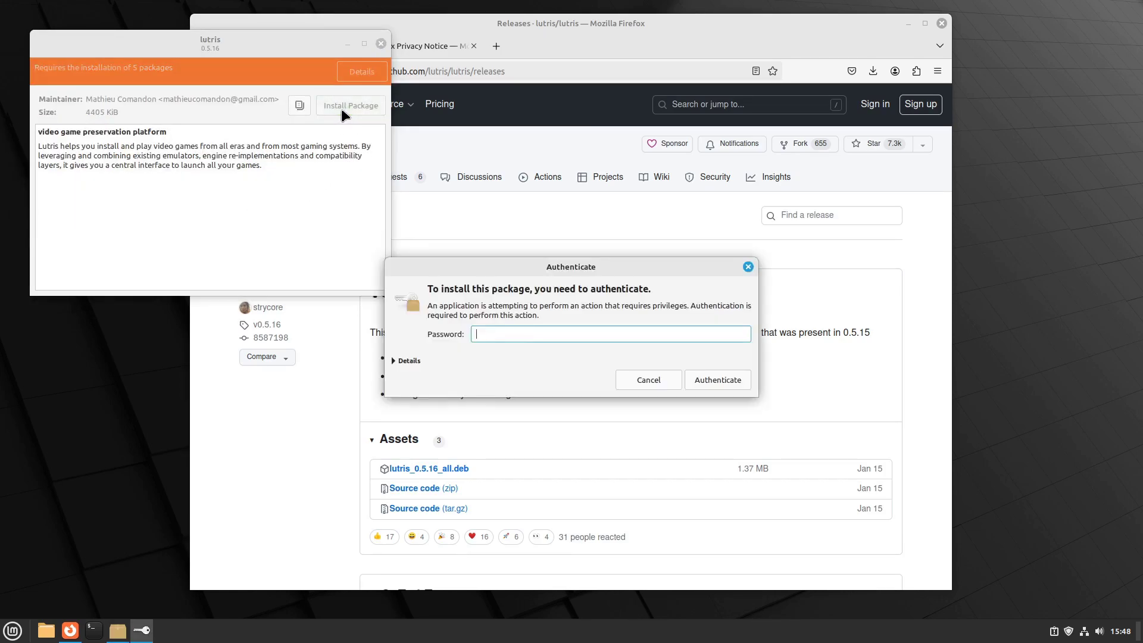
pyautogui.write('****')
pyautogui.press('Return')
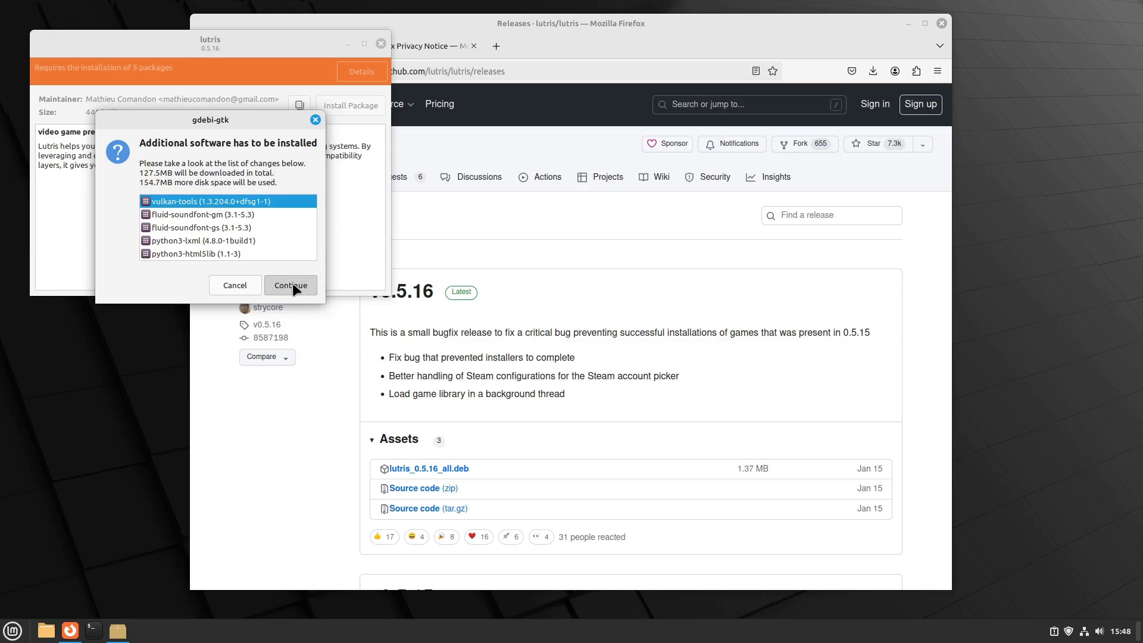
pyautogui.click(291, 284)
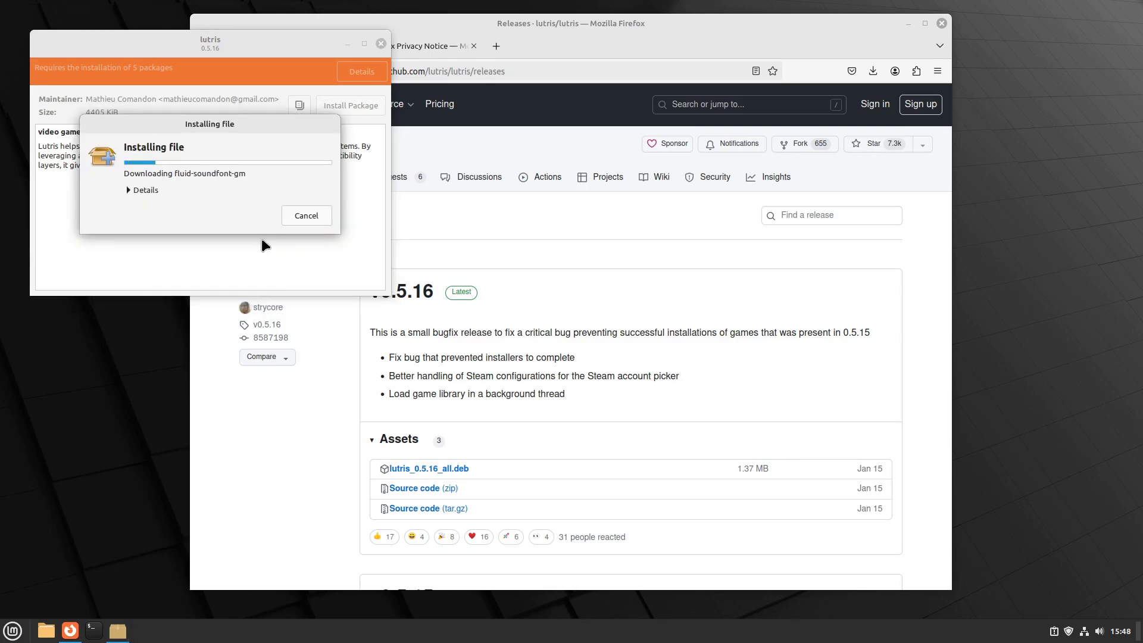
# Step: Close the package installer and the browser, and launch Lutris by searching the applications for "lutris"
pyautogui.press('super')
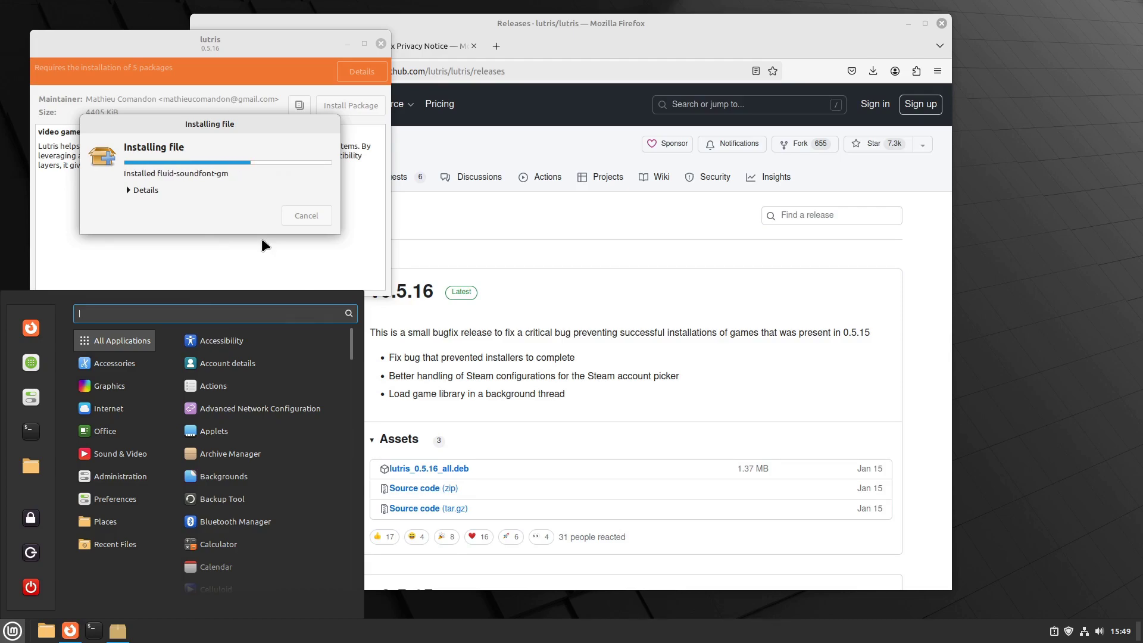
pyautogui.click(261, 241)
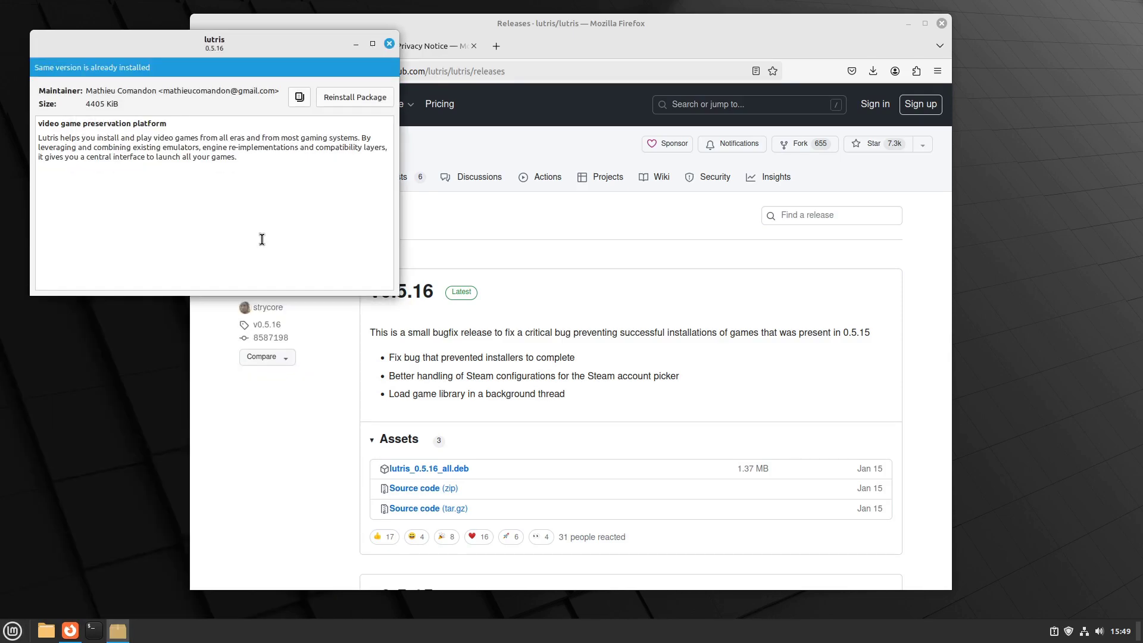
pyautogui.click(380, 44)
pyautogui.click(941, 23)
pyautogui.click(13, 630)
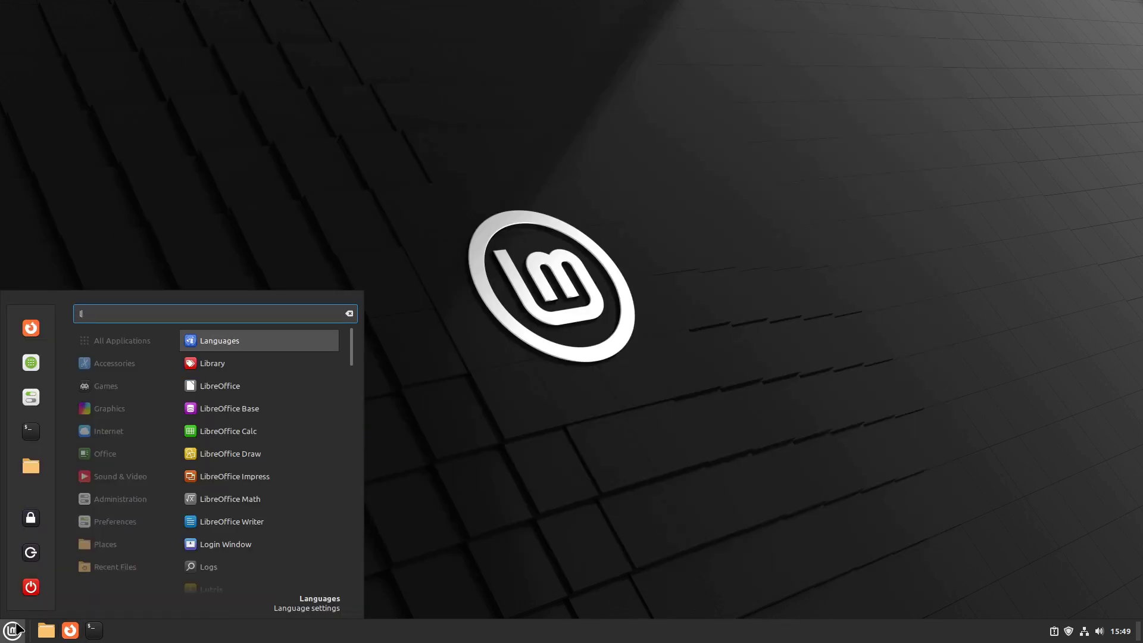
pyautogui.write('lutris')
pyautogui.click(244, 338)
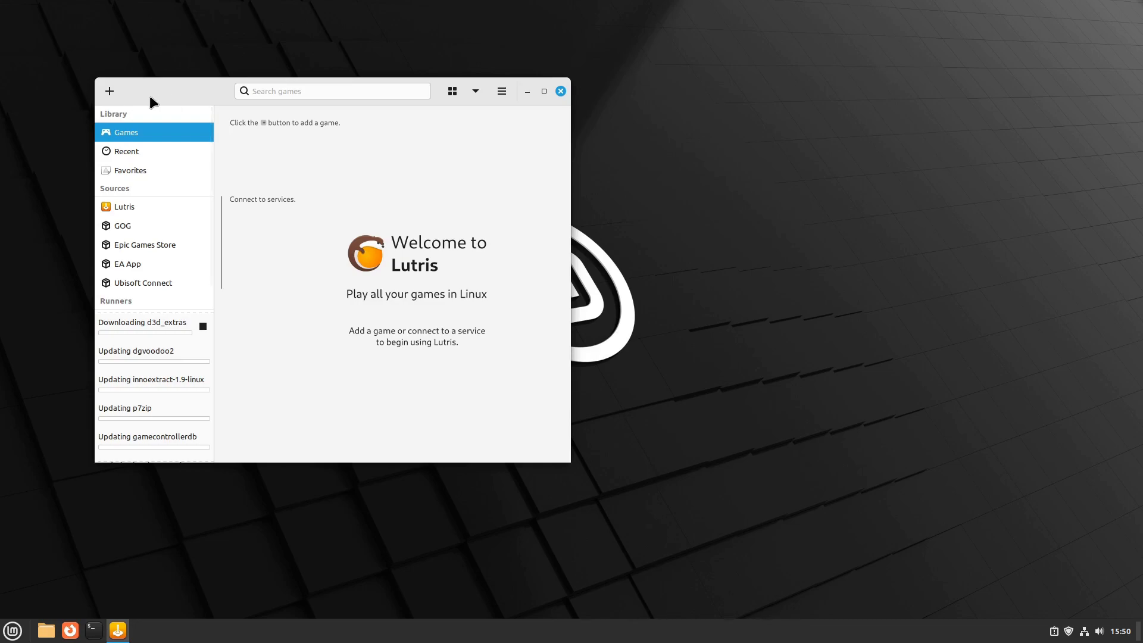
# Step: Search the Lutris website for "baldurs" from the add-games dialog and view the available Baldur's Gate 3 installers
pyautogui.click(110, 91)
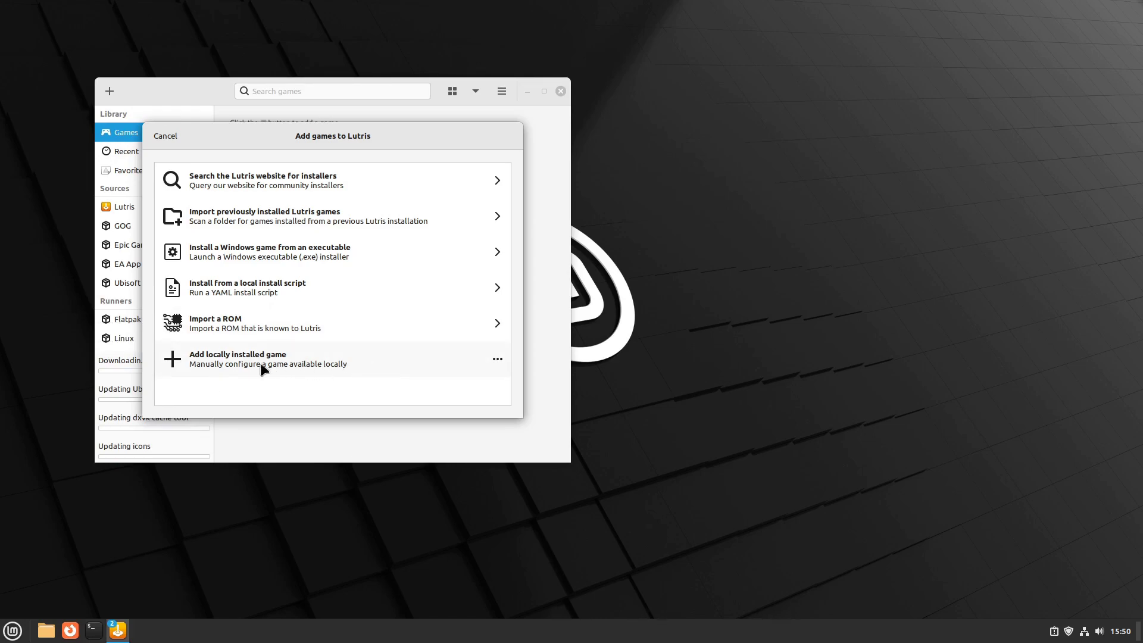
pyautogui.click(229, 181)
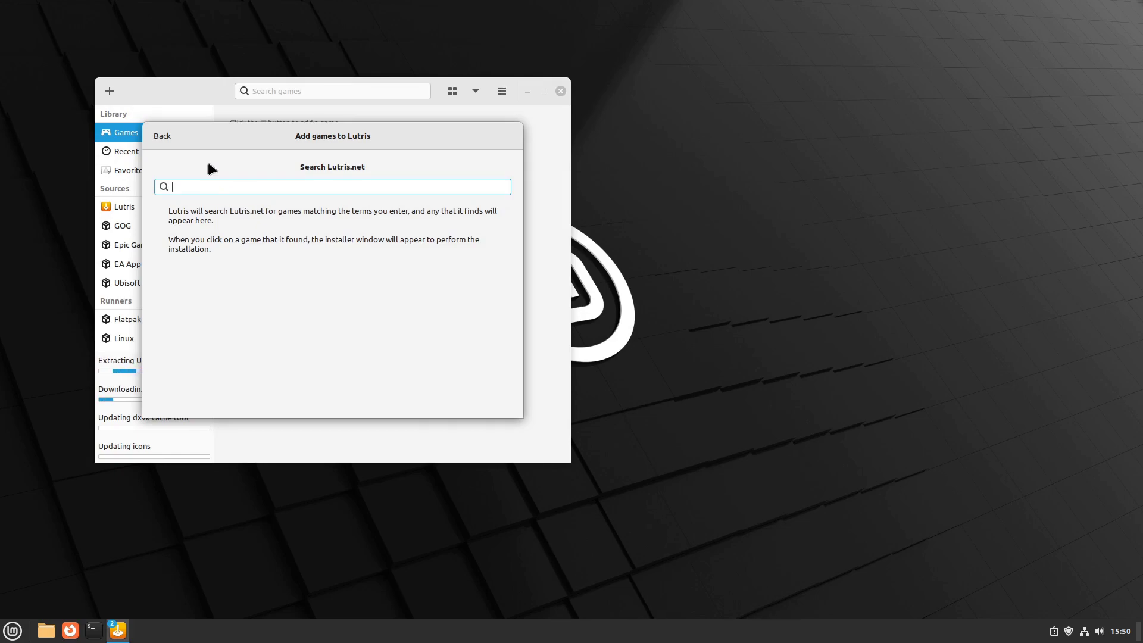
pyautogui.write('baldurs')
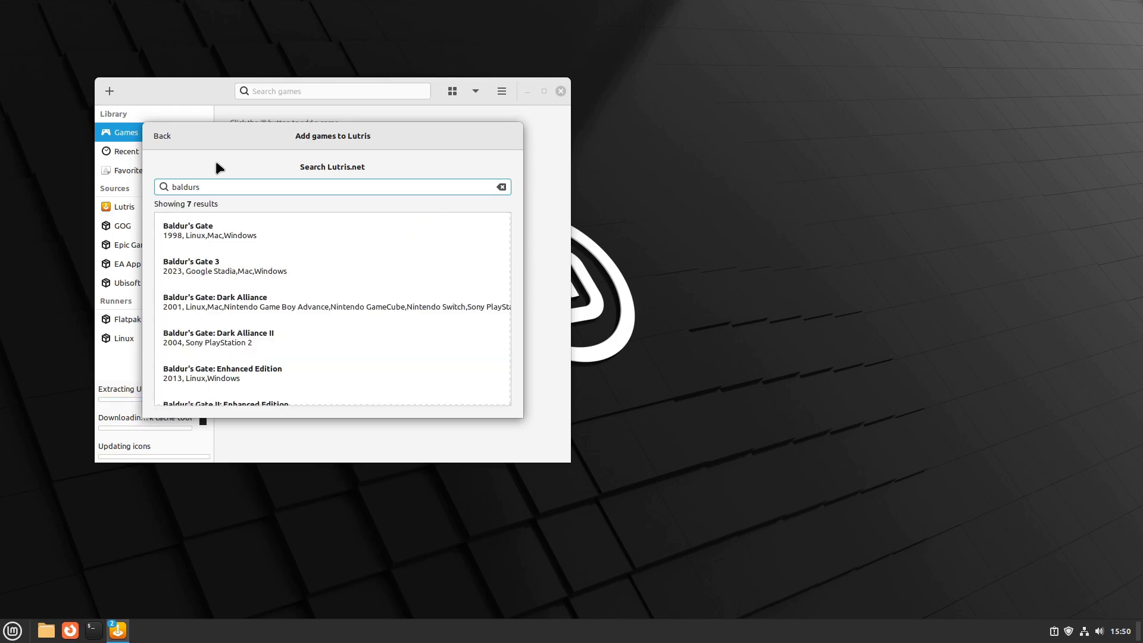
pyautogui.click(219, 266)
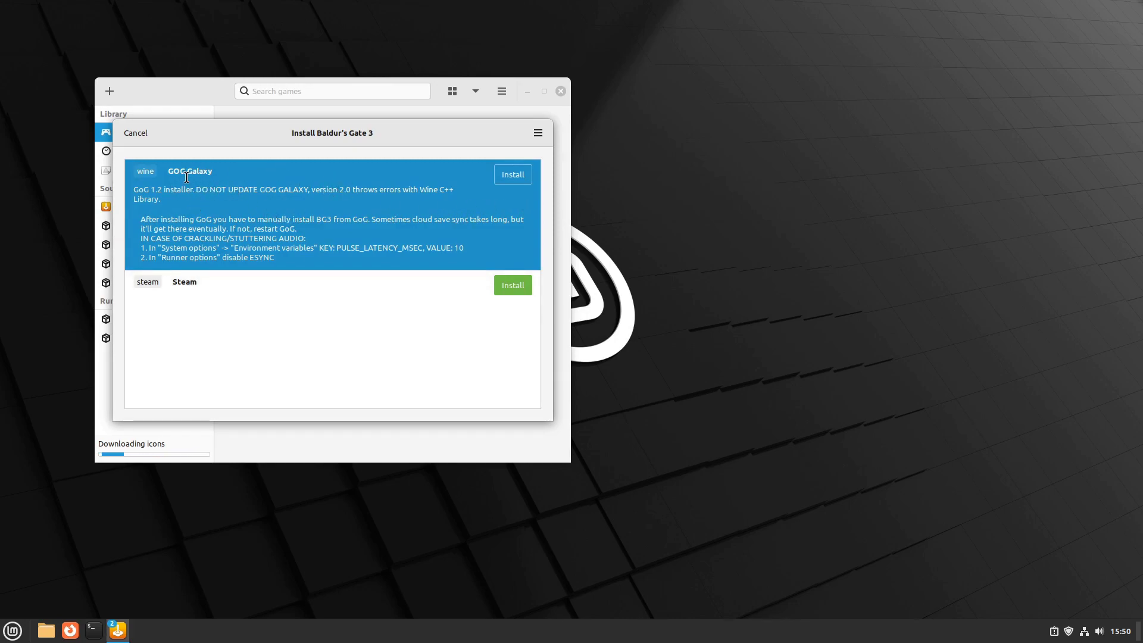
pyautogui.press('Escape')
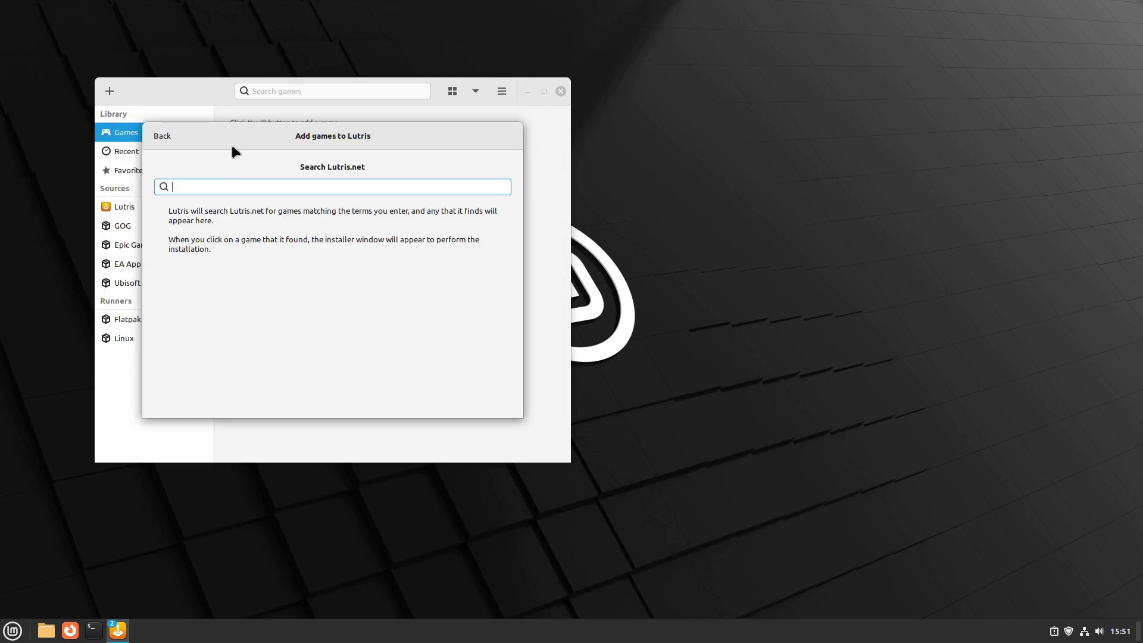
# Step: Search Lutris.net for "grand theft auto v", look through the listed games and close the add-games dialog
pyautogui.write('grand theft auto 5')
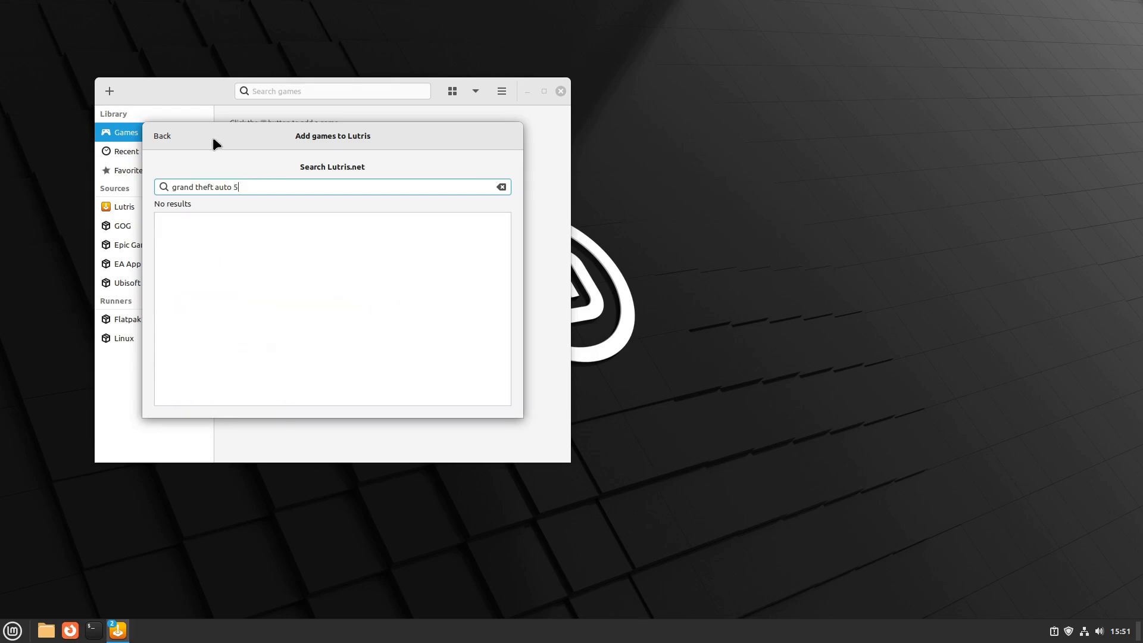
pyautogui.press('BackSpace')
pyautogui.write('v')
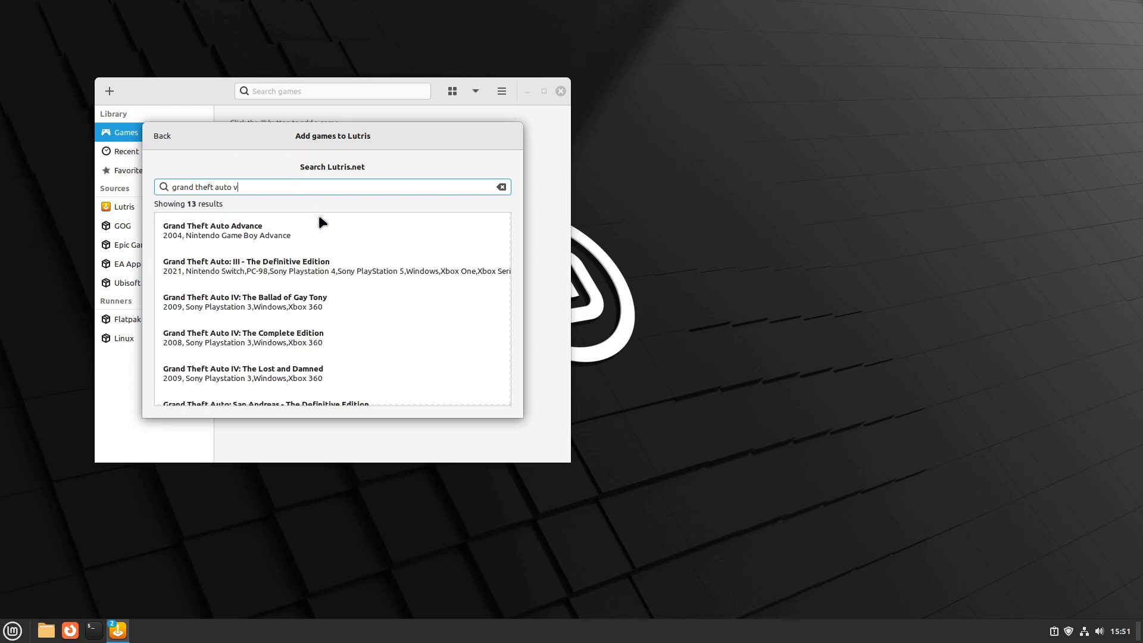
pyautogui.scroll(-3, 348, 301)
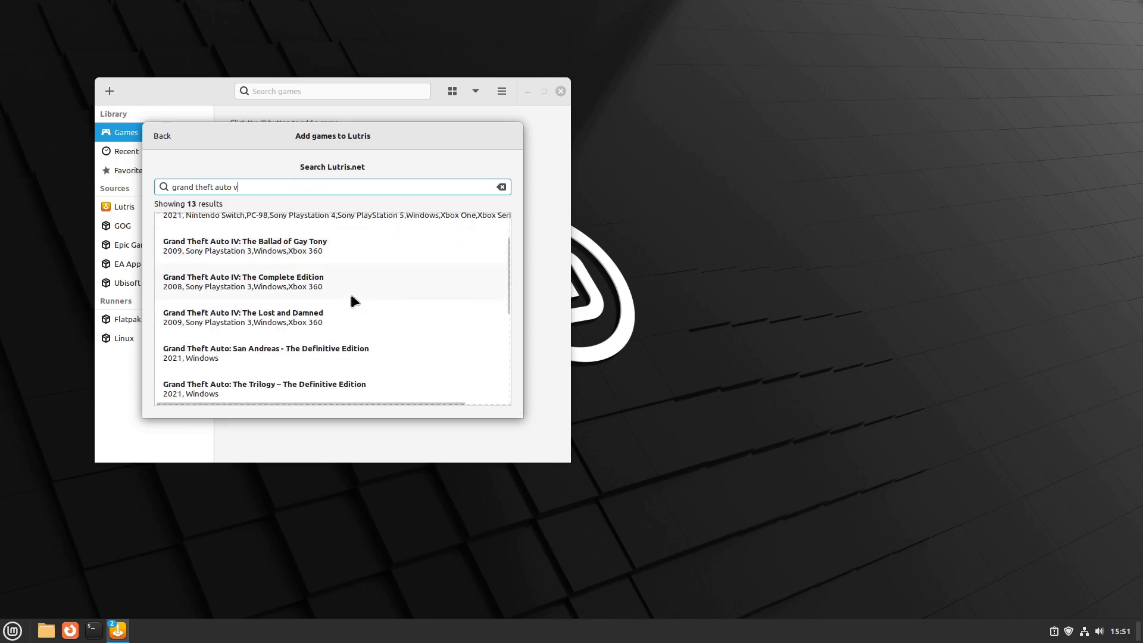
pyautogui.scroll(-1, 321, 307)
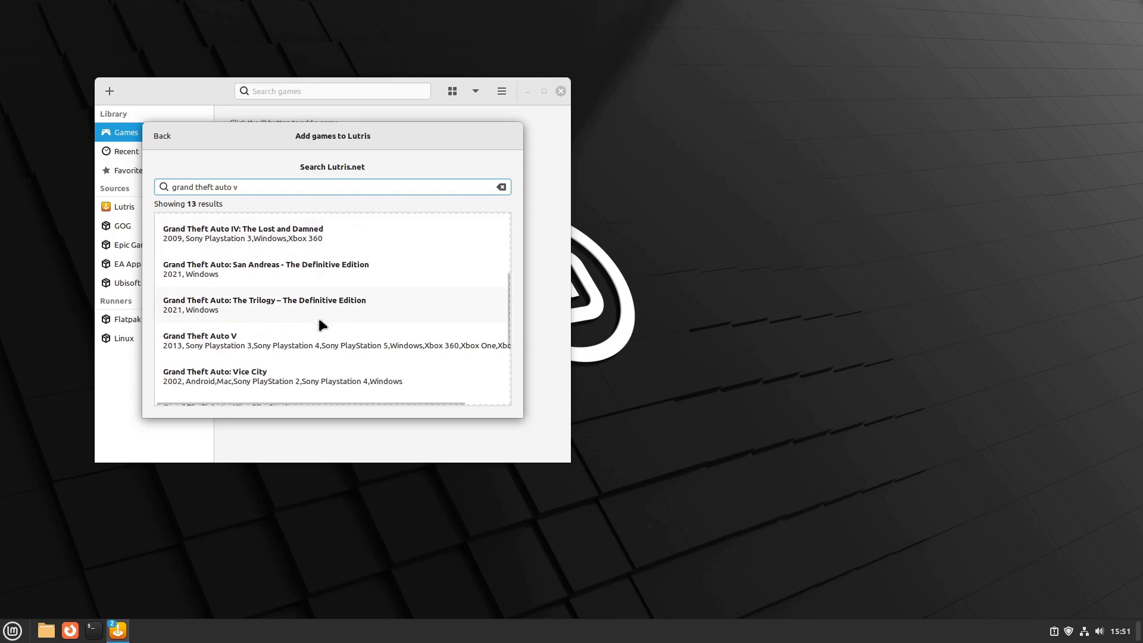
pyautogui.scroll(-2, 315, 312)
pyautogui.press('Escape')
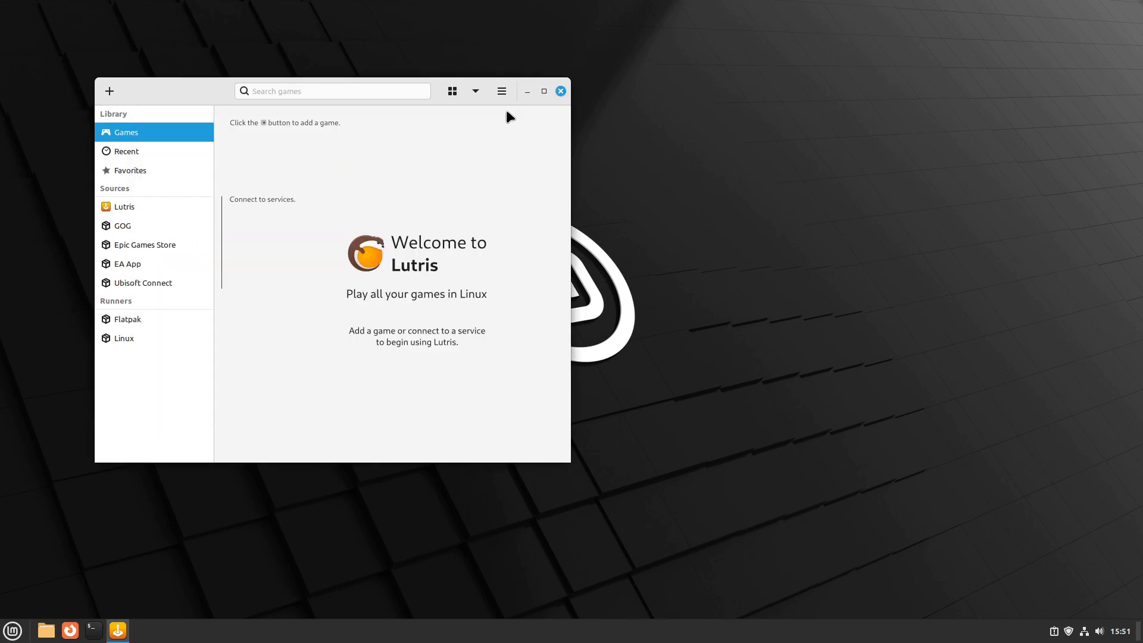
# Step: Open the Lutris preferences and look through the full list of runners
pyautogui.click(501, 92)
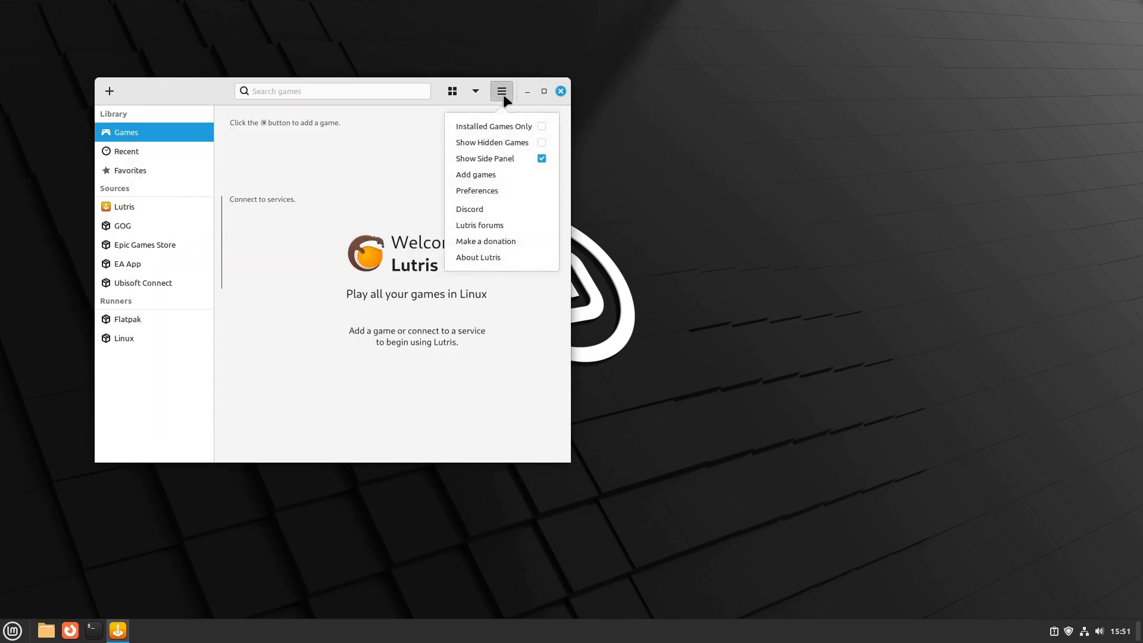
pyautogui.click(497, 190)
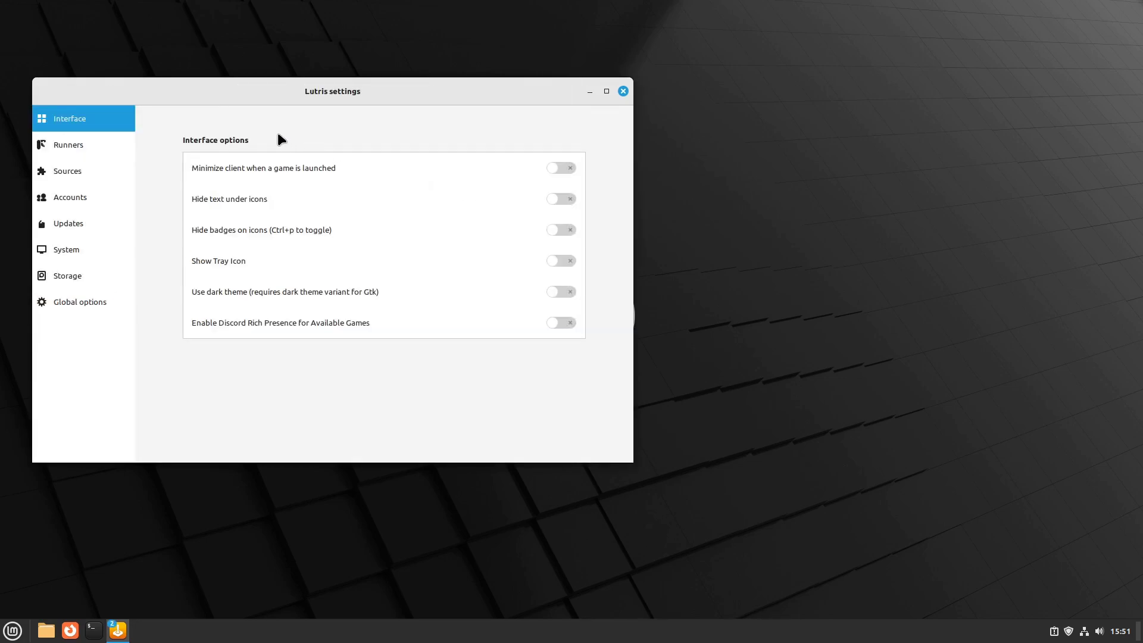
pyautogui.click(76, 145)
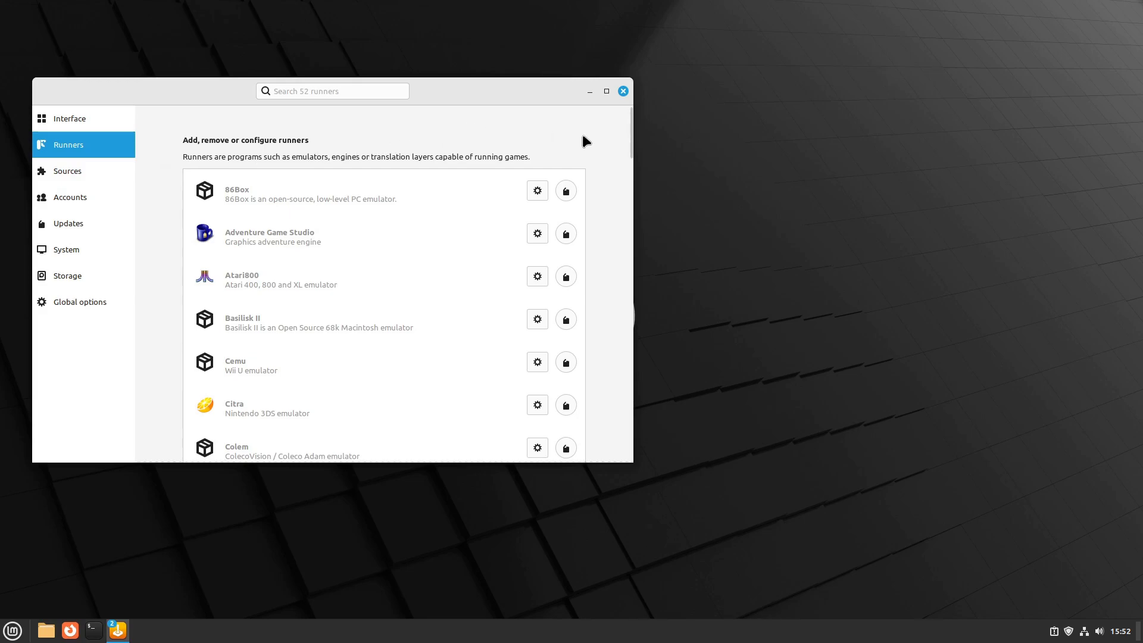
pyautogui.moveTo(628, 132); pyautogui.dragTo(632, 445)
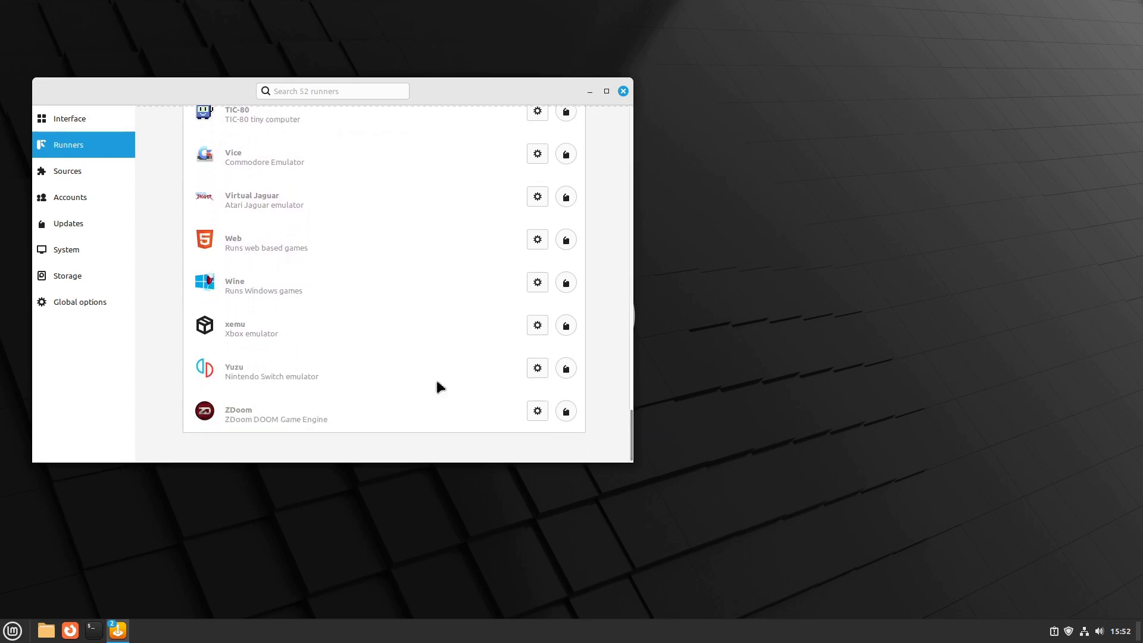
# Step: Look through the game source integrations in the Lutris settings
pyautogui.click(75, 169)
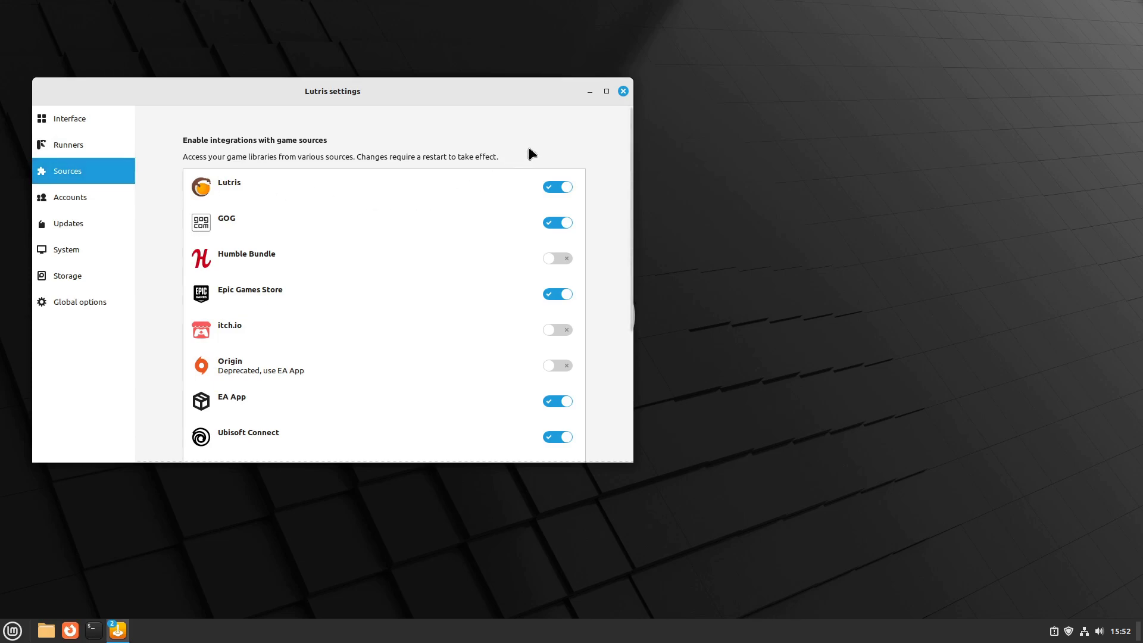
pyautogui.moveTo(631, 140); pyautogui.dragTo(626, 254)
pyautogui.moveTo(624, 259); pyautogui.dragTo(624, 158)
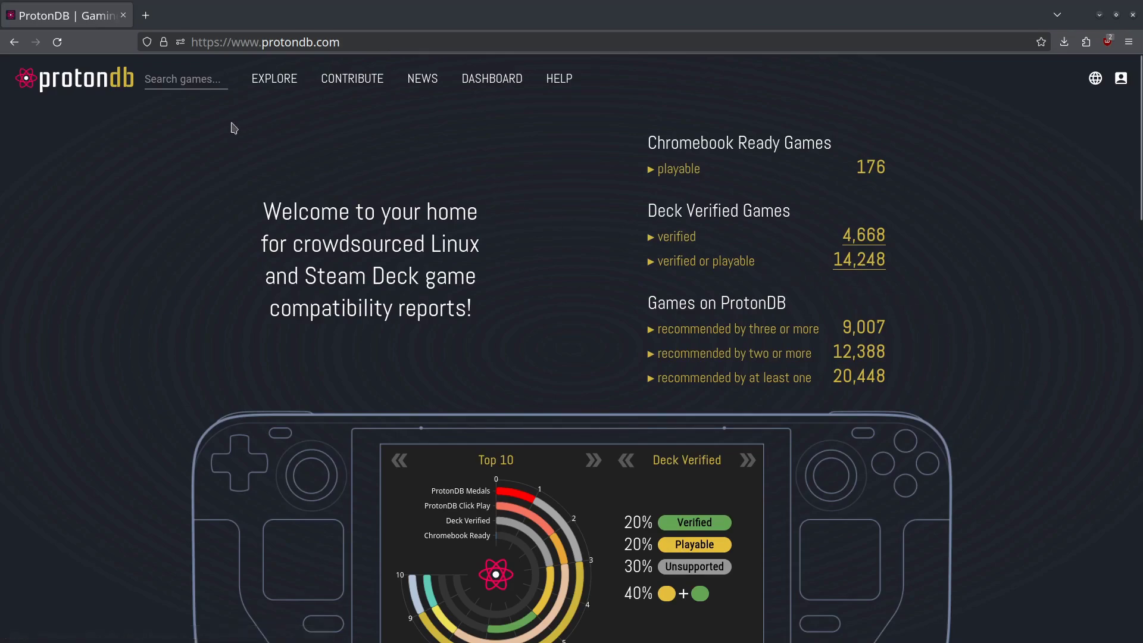
# Step: Open ProtonDB's Explore page and examine the Linux compatibility ratings of the most followed Steam games
pyautogui.click(275, 83)
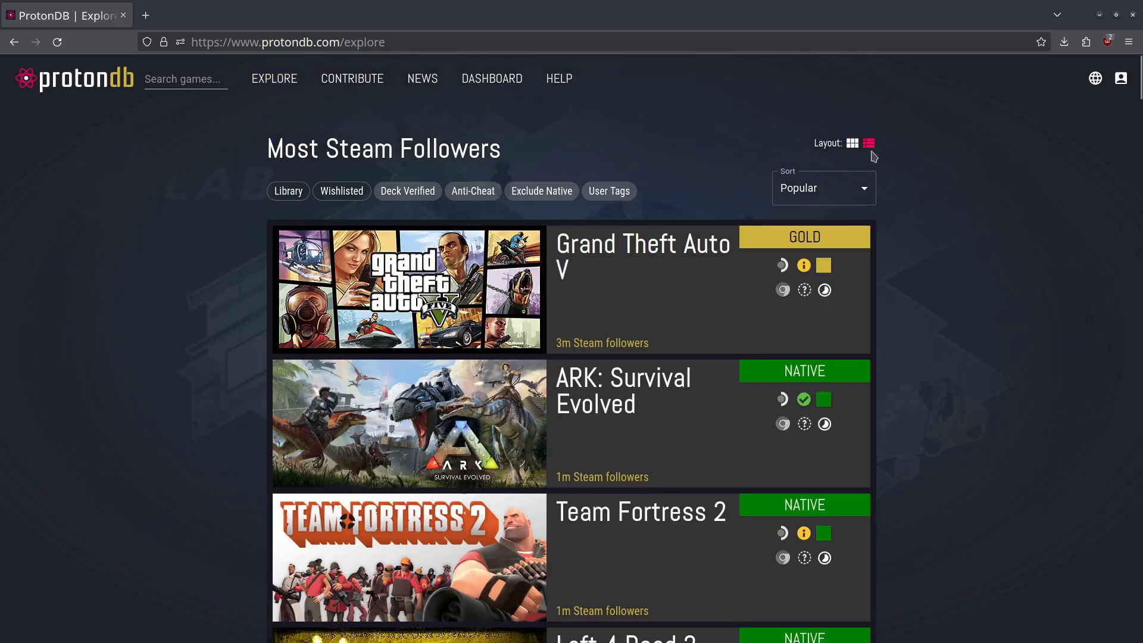
pyautogui.scroll(-10, 963, 245)
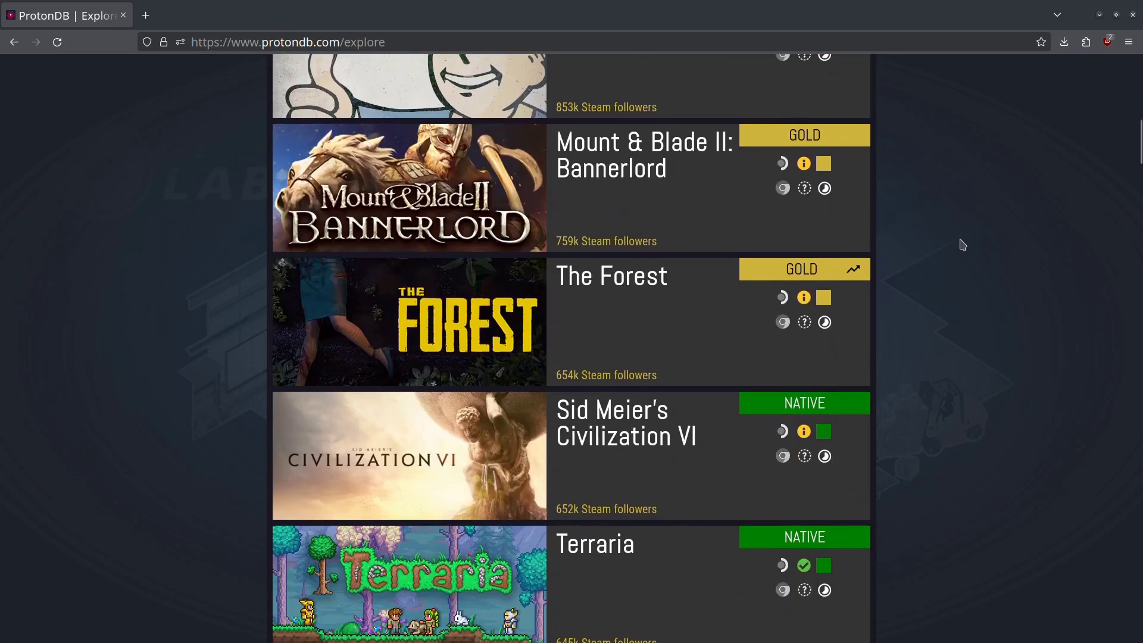
pyautogui.scroll(-15, 963, 245)
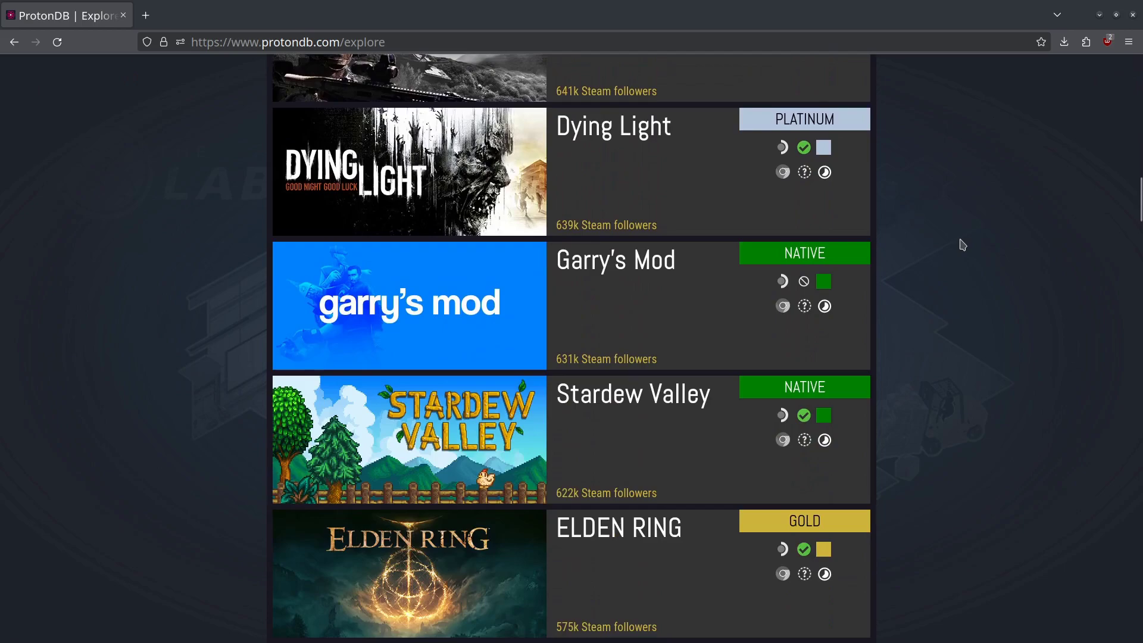
pyautogui.scroll(-8, 962, 245)
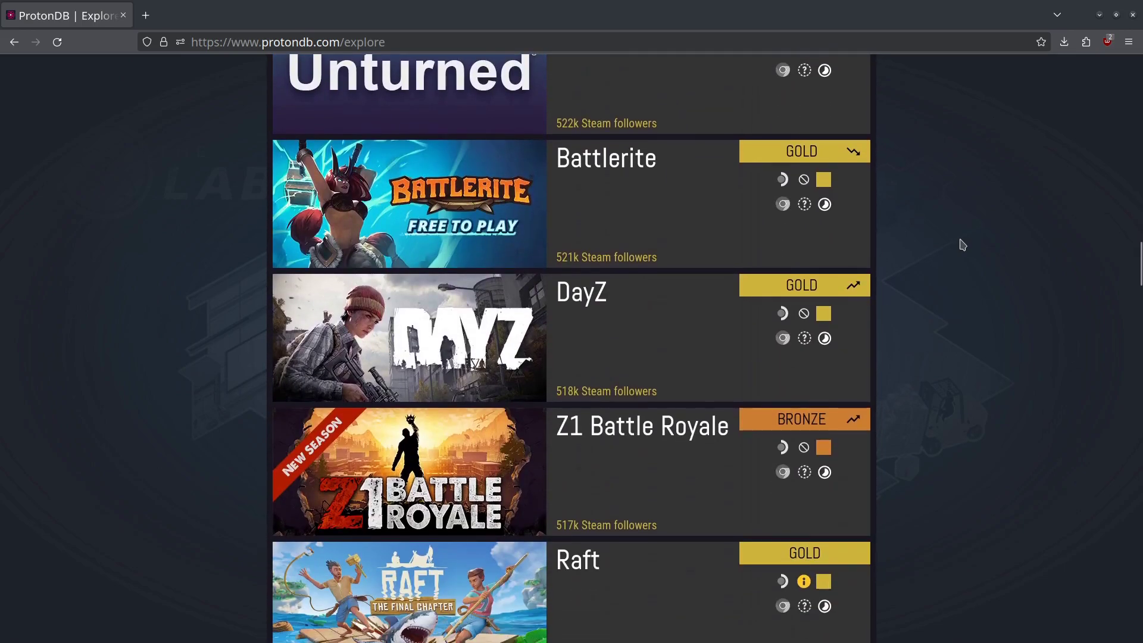
pyautogui.scroll(-15, 963, 245)
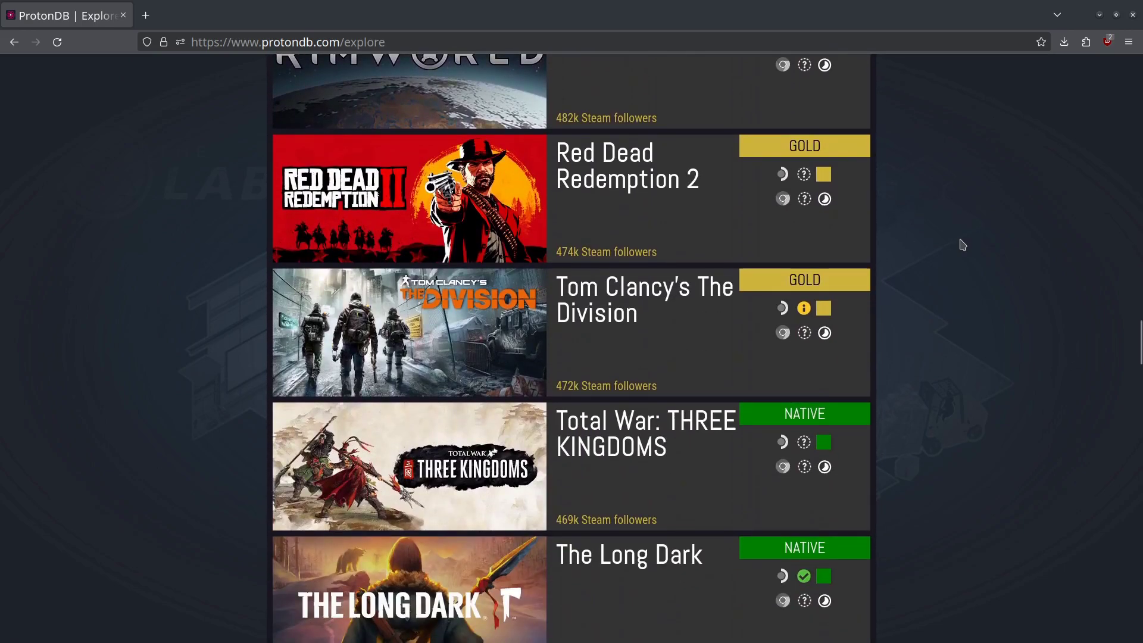
pyautogui.scroll(-7, 963, 245)
pyautogui.scroll(2, 962, 245)
pyautogui.scroll(-6, 962, 245)
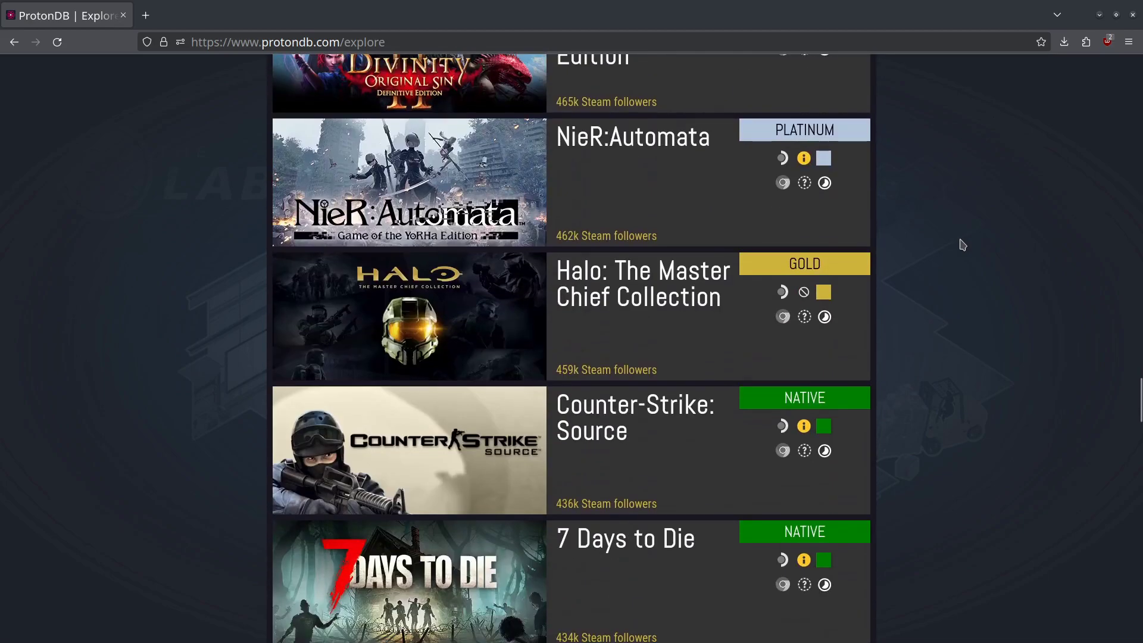
pyautogui.scroll(-11, 962, 245)
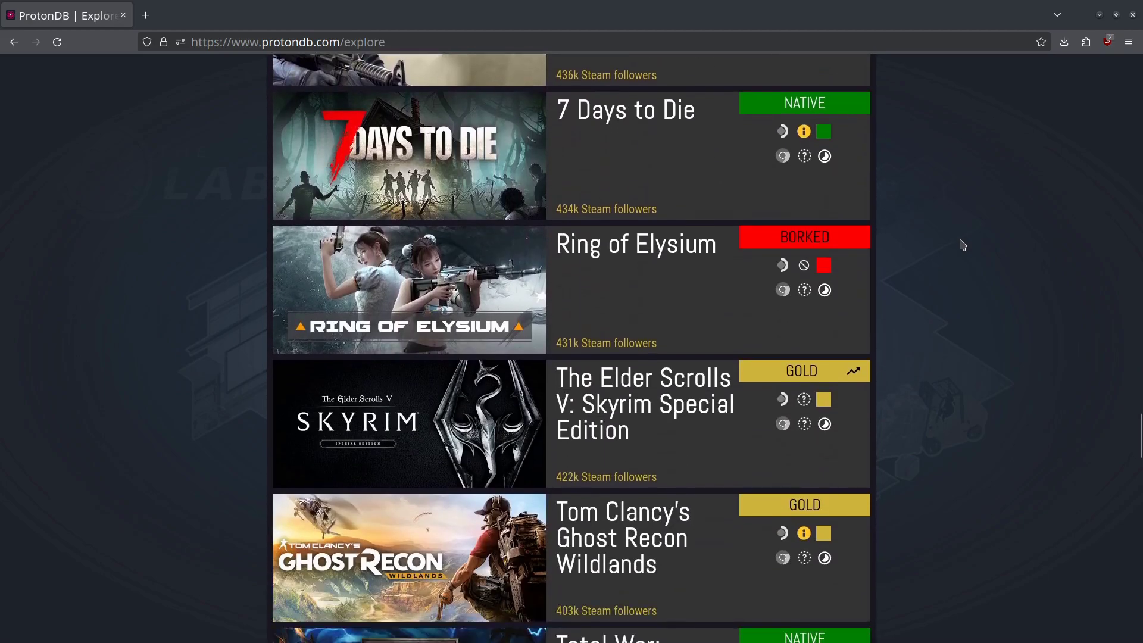
pyautogui.scroll(-6, 963, 245)
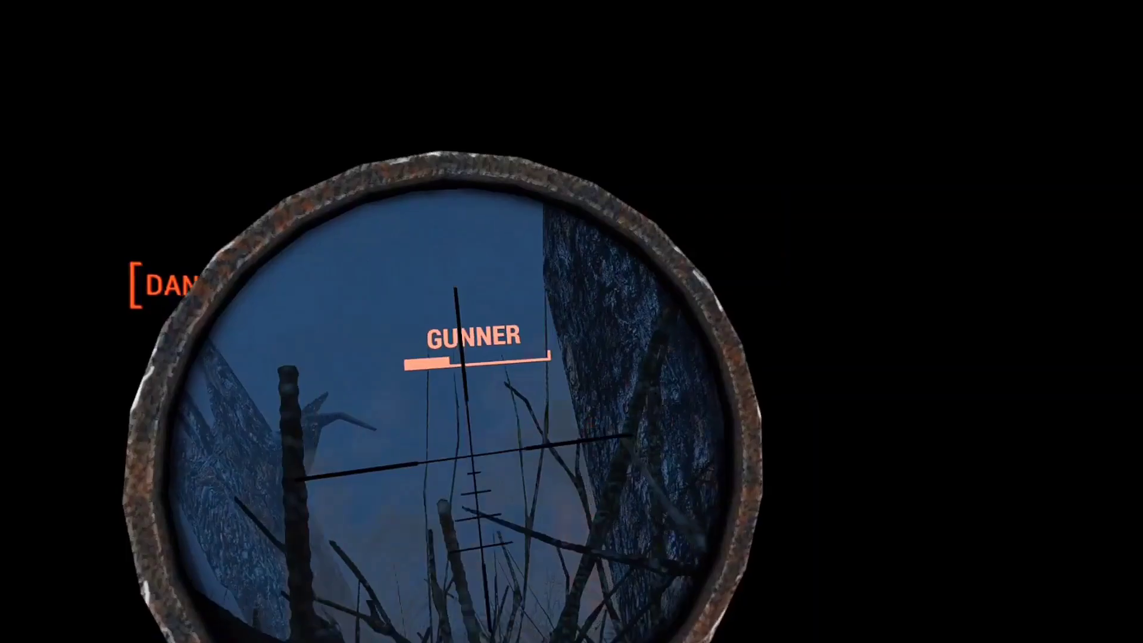